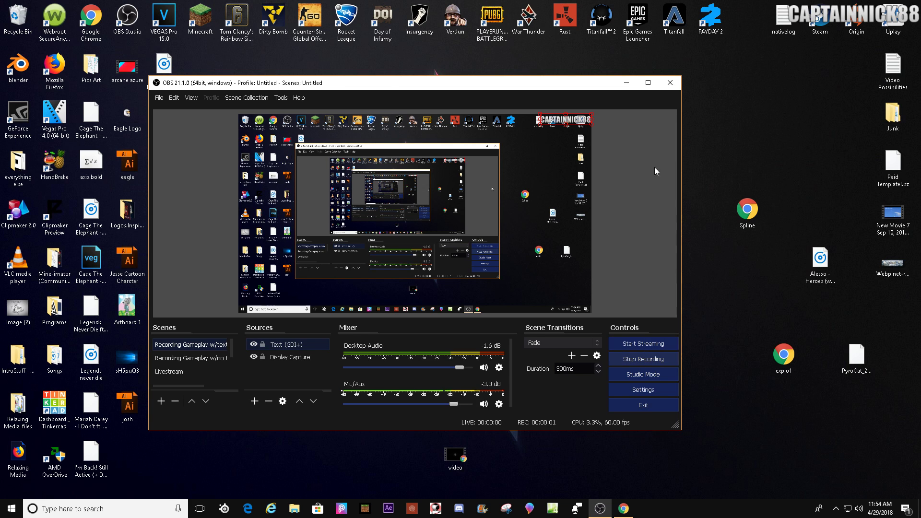
Minimize the OBS recorder window so the browser can be reached.
left_click(626, 83)
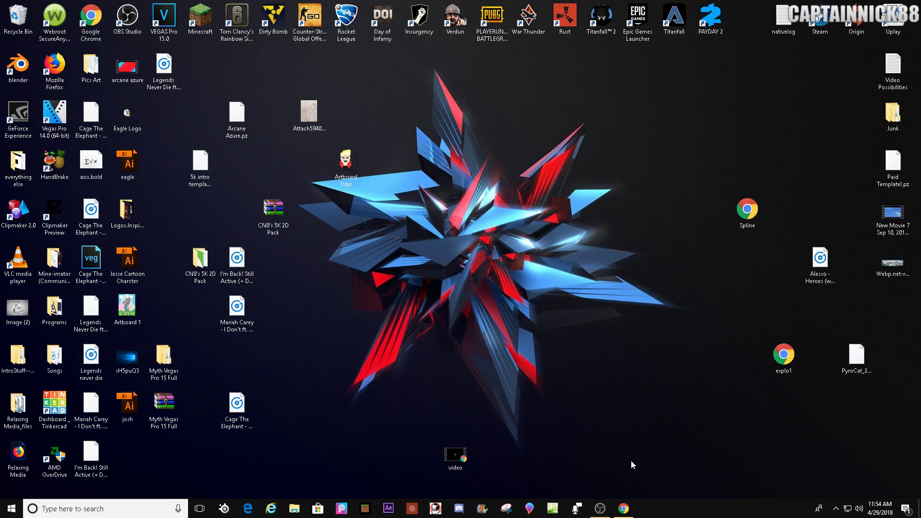
Bring up Chrome and open the Amazing Blue/colorful 2D Intro in Clipmaker.
left_click(623, 509)
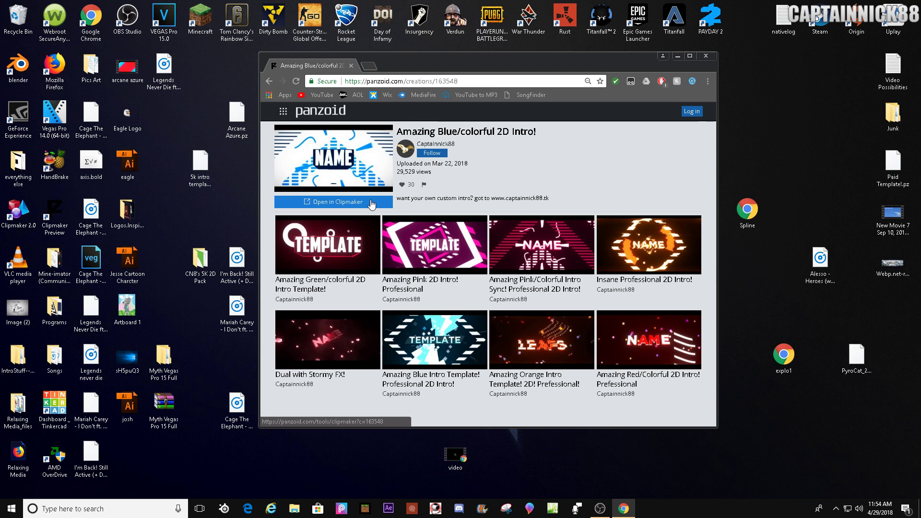
left_click(373, 204)
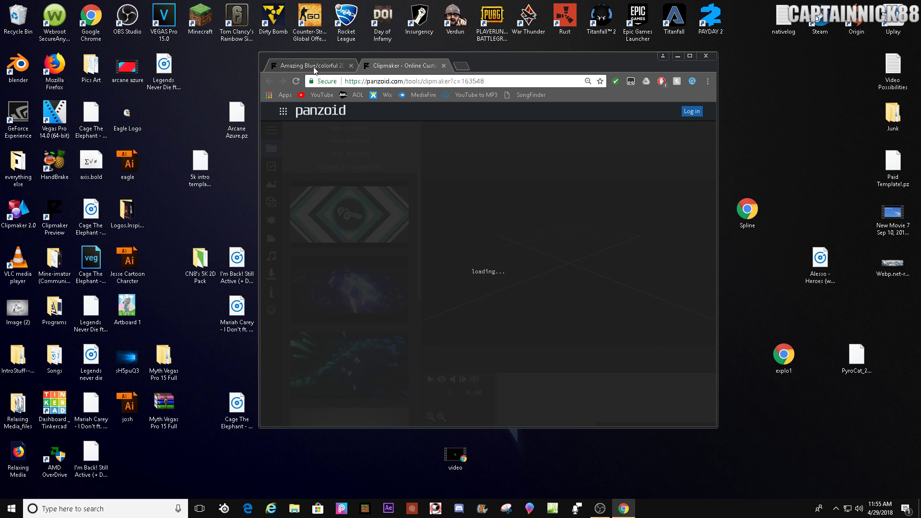
Close the original creation tab, maximize Chrome and start previewing the NAME intro.
left_click(352, 66)
left_click(691, 56)
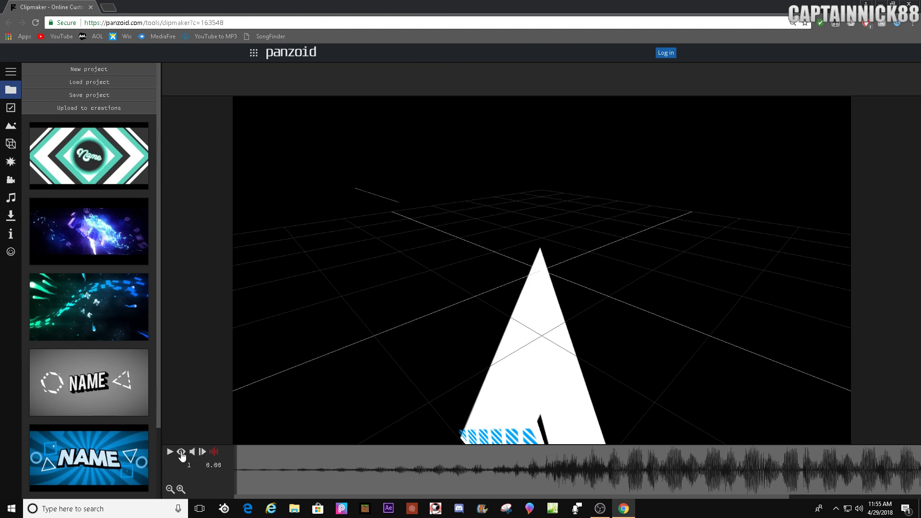
left_click(170, 452)
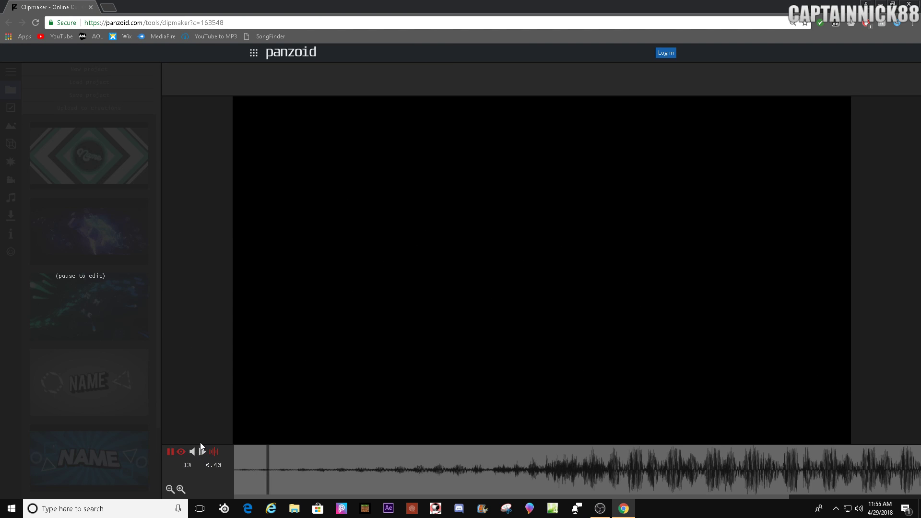
left_click(361, 477)
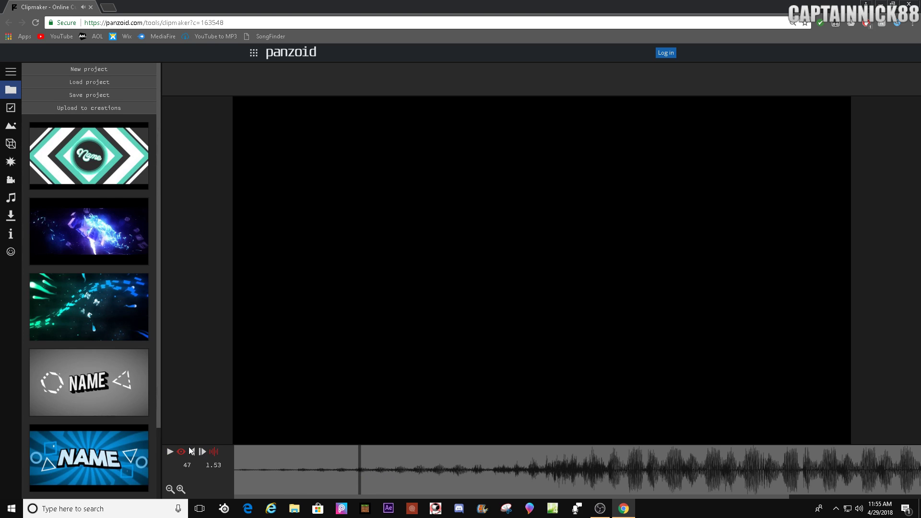
mouse_move(361, 476)
left_mouse_down()
mouse_move(634, 463)
mouse_move(705, 484)
mouse_move(616, 464)
mouse_move(827, 464)
mouse_move(543, 475)
left_mouse_up()
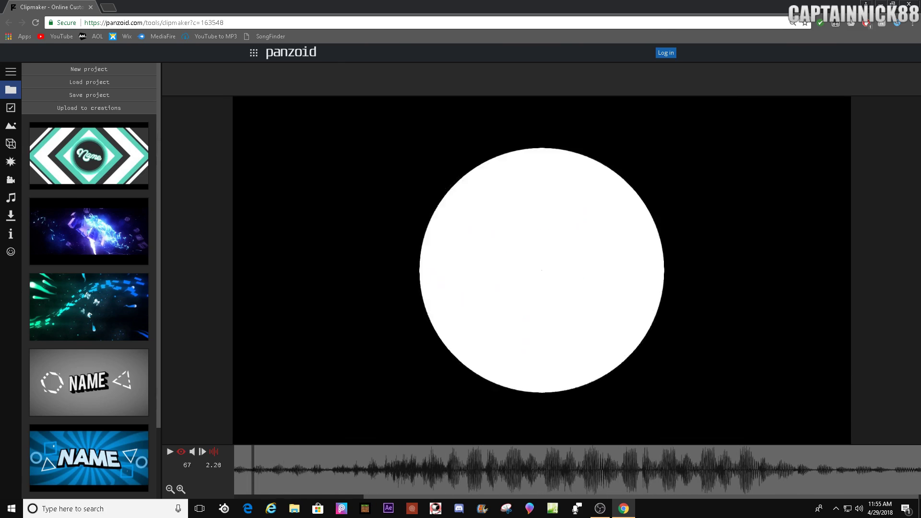
Replay the intro and step the playhead through frames 173–213 to inspect the animation.
left_click(171, 452)
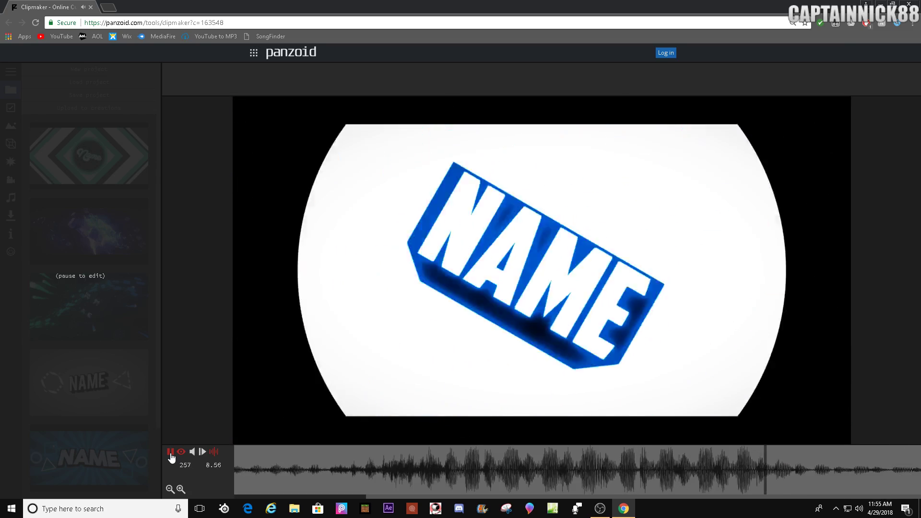
left_click(171, 453)
left_click(537, 470)
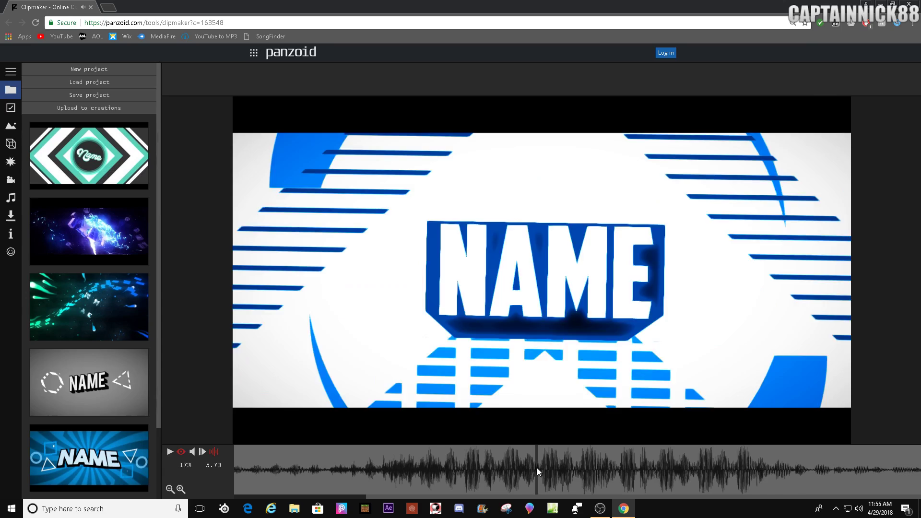
left_click(548, 463)
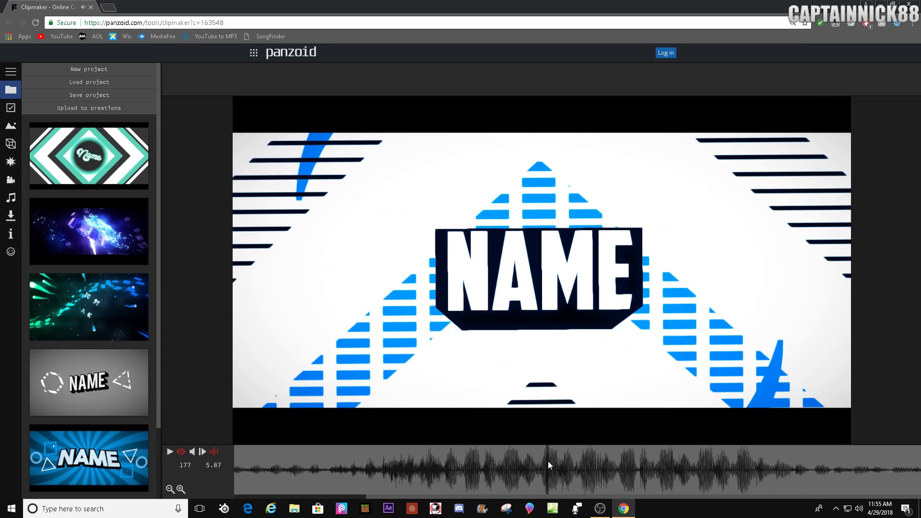
key("space")
key("space")
key("space")
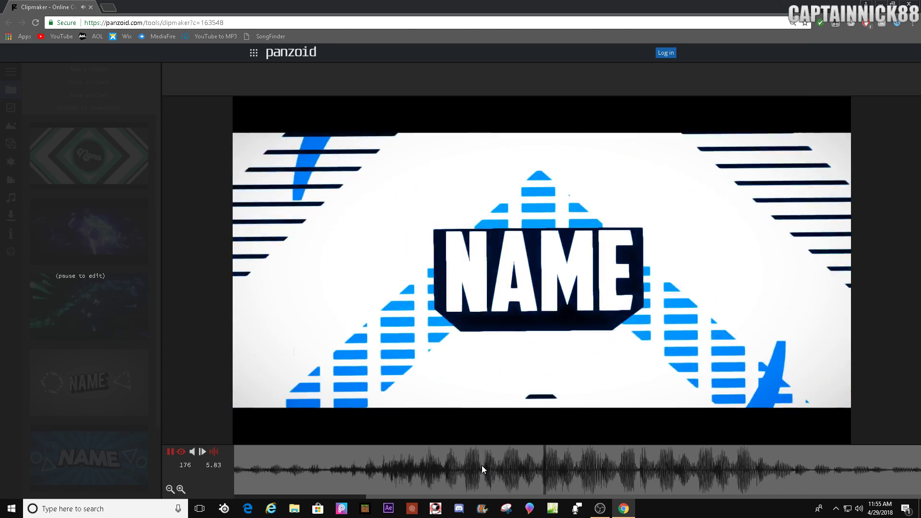
key("space")
key("space")
key("space")
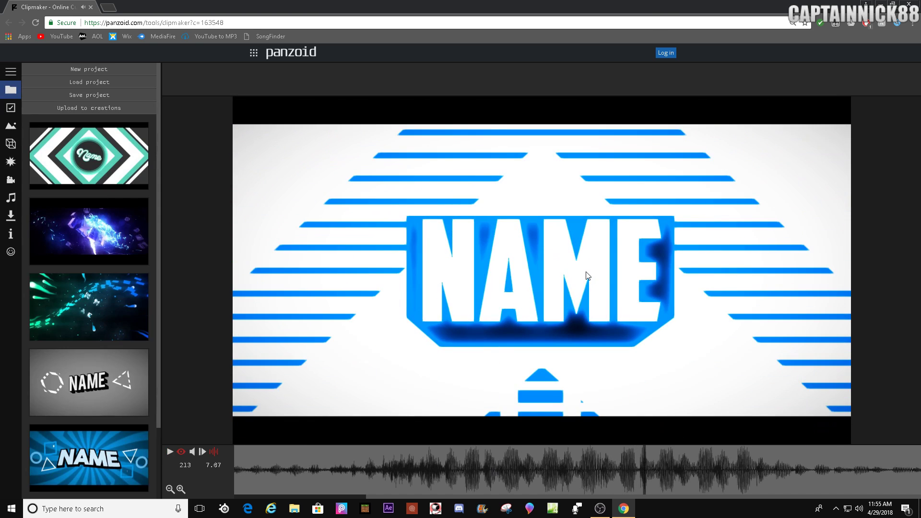
key("space")
key("space")
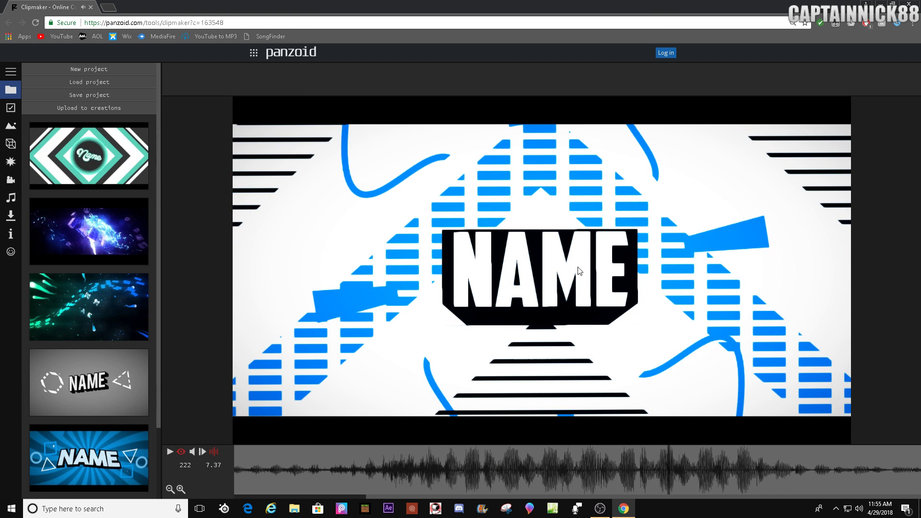
Select the NAME text object and replace its text with CAPTAINNICK88.
left_click(11, 143)
left_click_drag(87, 159, 89, 178)
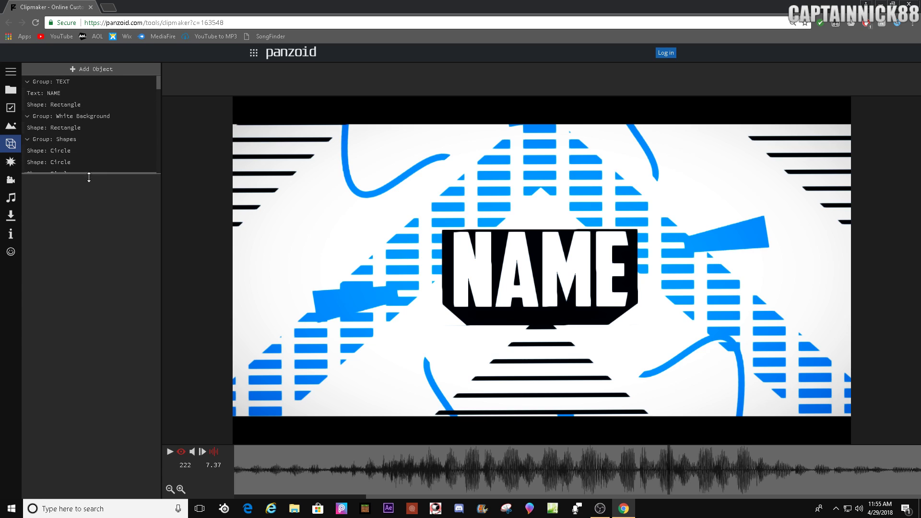
left_click(63, 93)
double_click(114, 202)
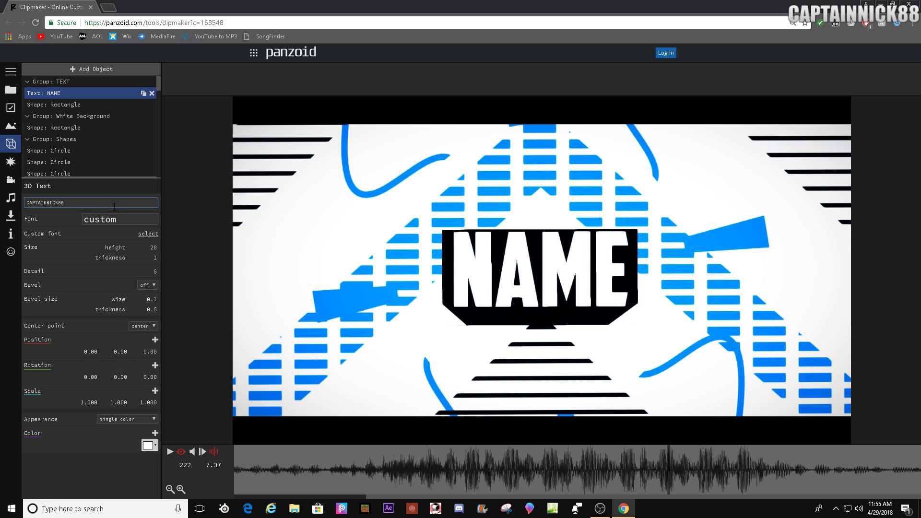
key("Return")
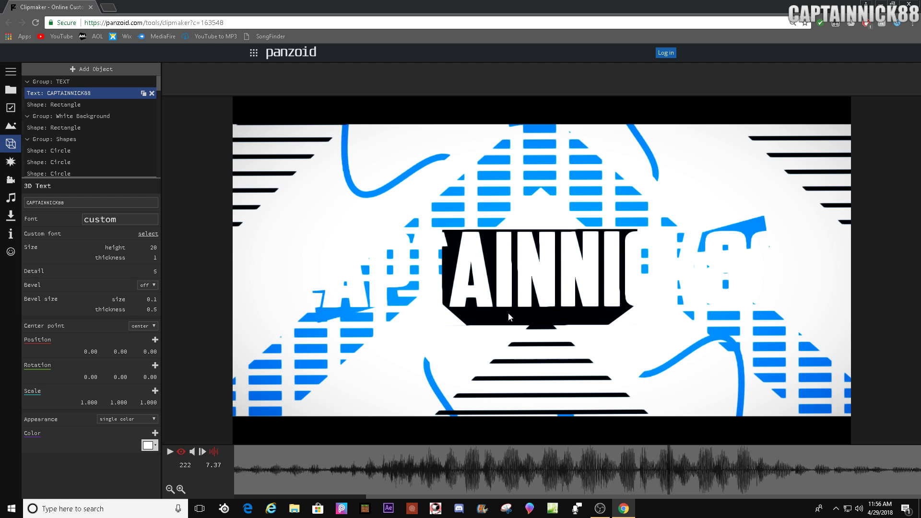
Replay and scrub the intro to check the new CAPTAINNICK88 text.
left_click(170, 452)
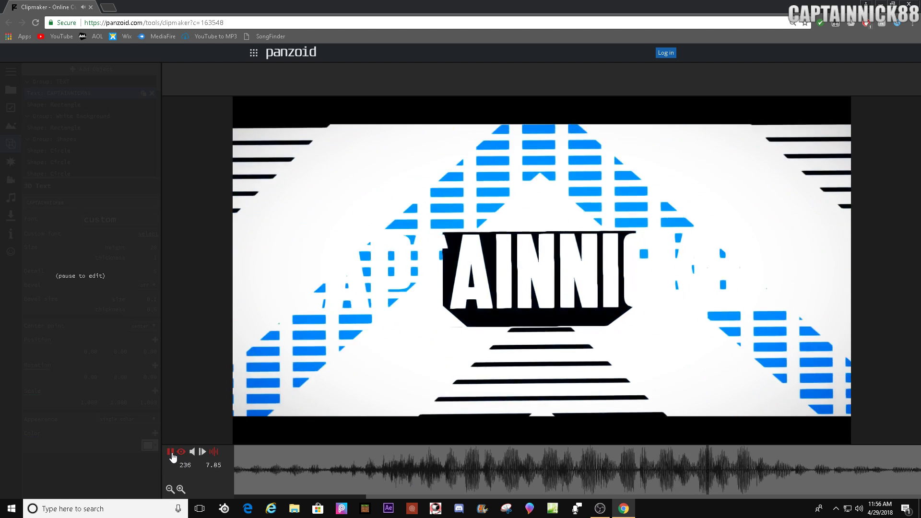
left_click_drag(310, 474, 536, 461)
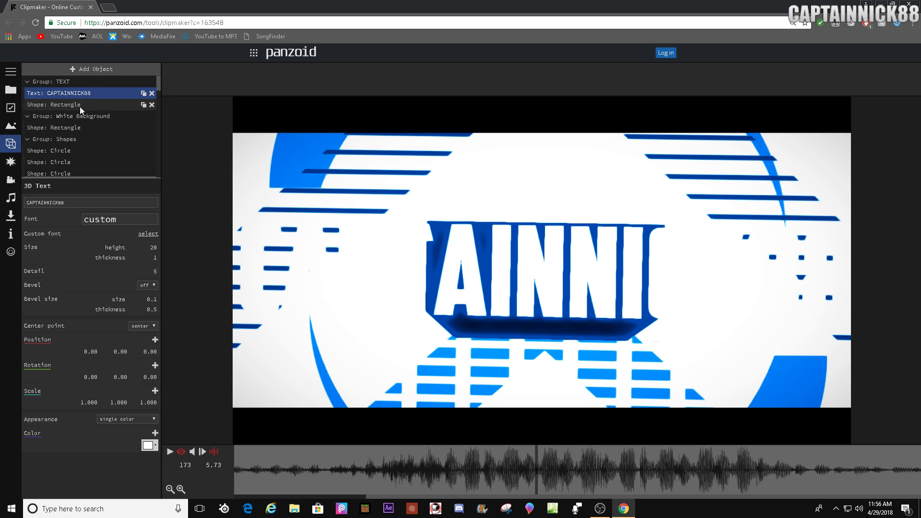
Select the rectangle behind the text and collapse the other object groups.
left_click(69, 105)
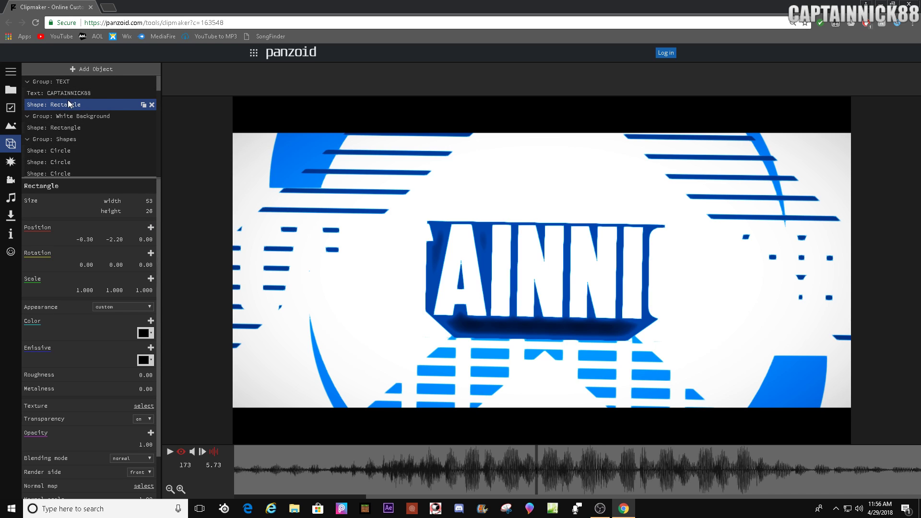
mouse_move(50, 81)
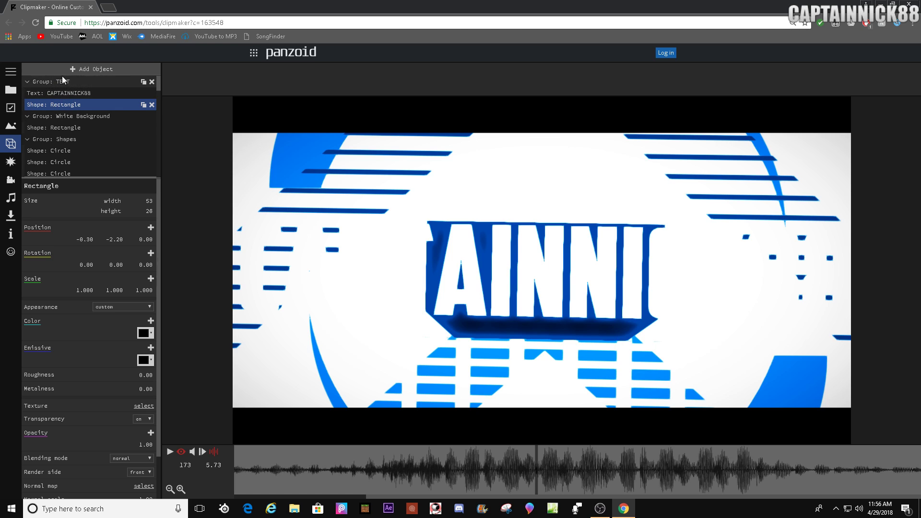
left_click(27, 116)
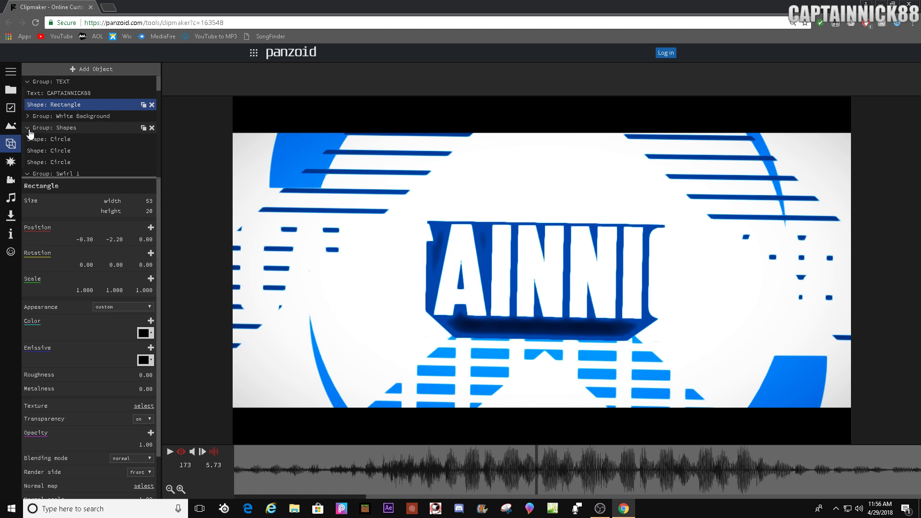
left_click(27, 139)
left_click(28, 162)
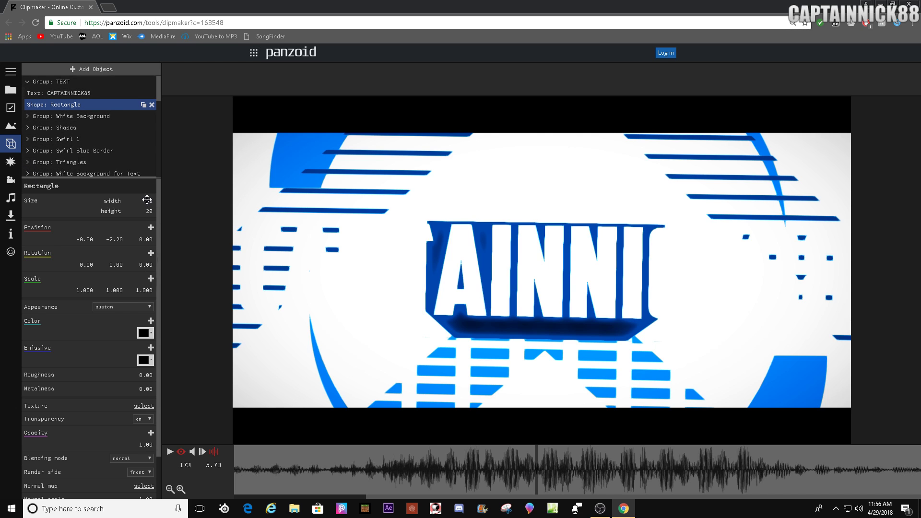
Resize the backing rectangle to width 140, height 30 at Y -2.80 and replay the intro.
left_click_drag(147, 201, 557, 202)
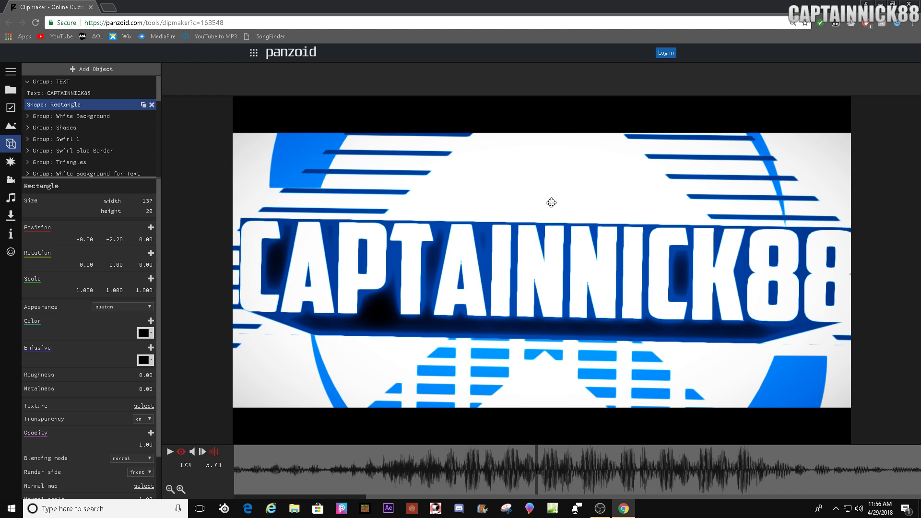
left_click_drag(557, 203, 565, 203)
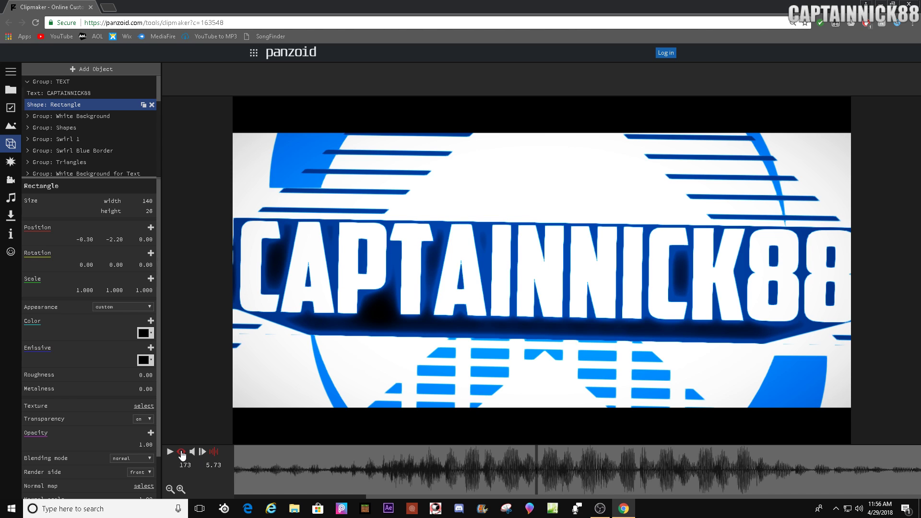
left_click(181, 452)
left_click_drag(148, 211, 161, 207)
left_click_drag(115, 240, 112, 240)
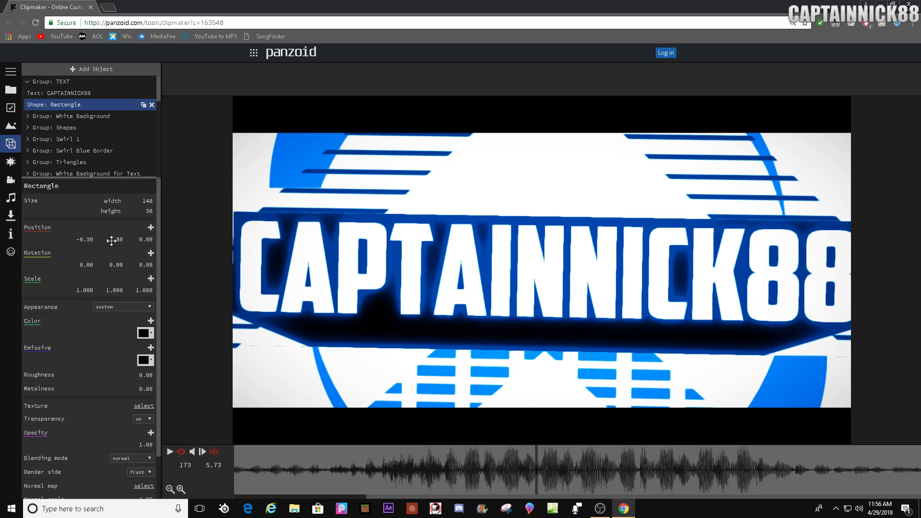
left_click(170, 453)
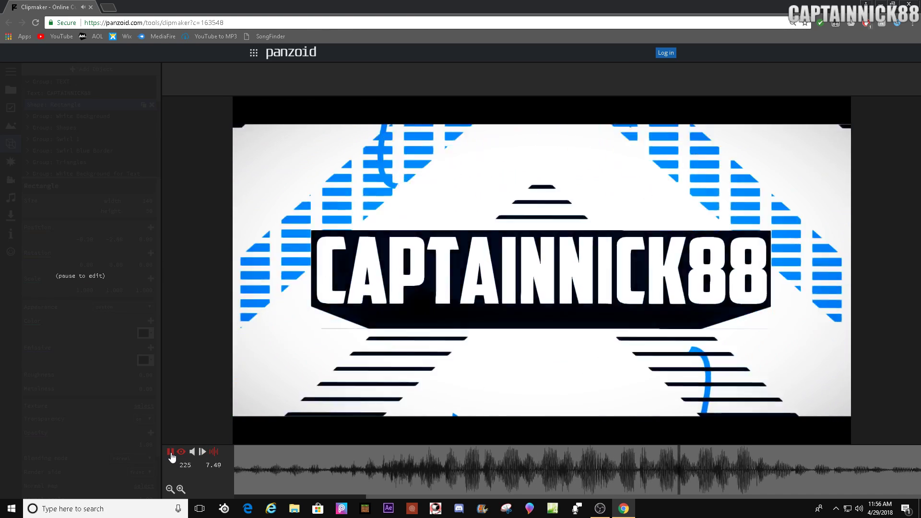
left_click(171, 453)
left_click(171, 454)
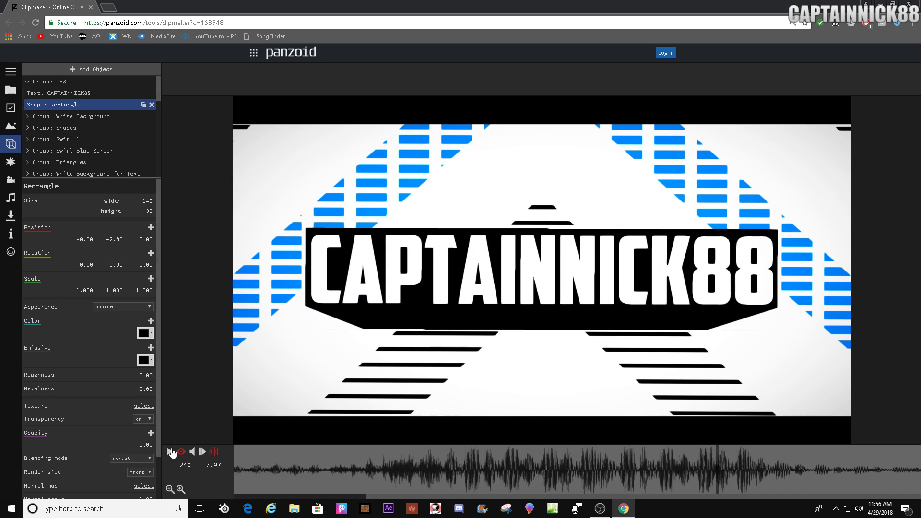
left_click(76, 82)
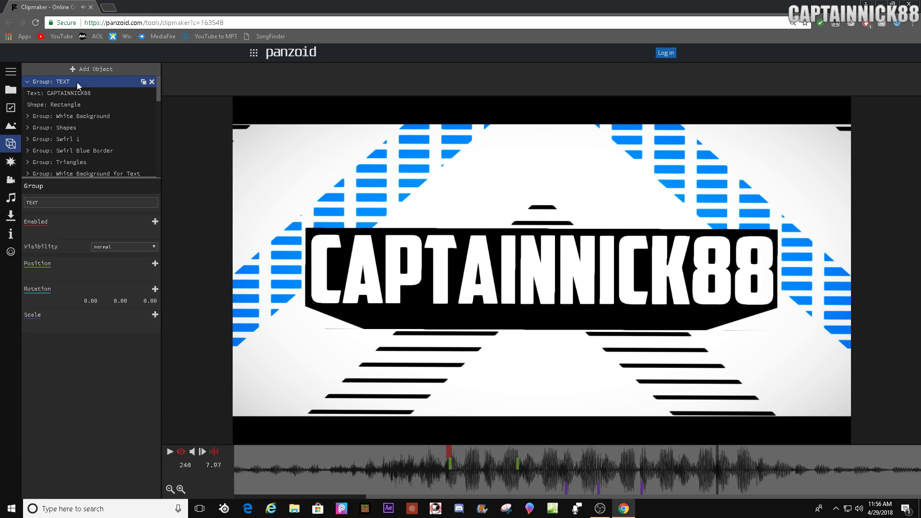
left_click(77, 94)
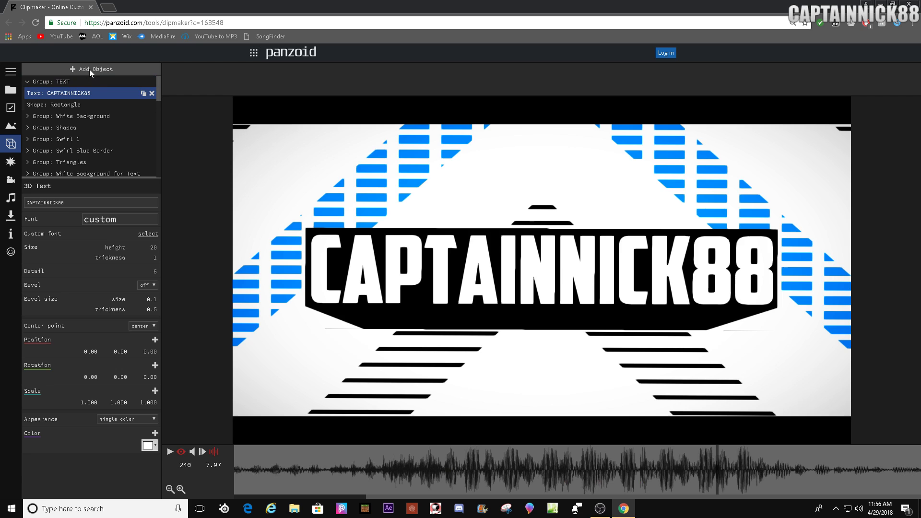
mouse_move(314, 480)
left_mouse_down()
mouse_move(473, 477)
mouse_move(551, 463)
left_mouse_up()
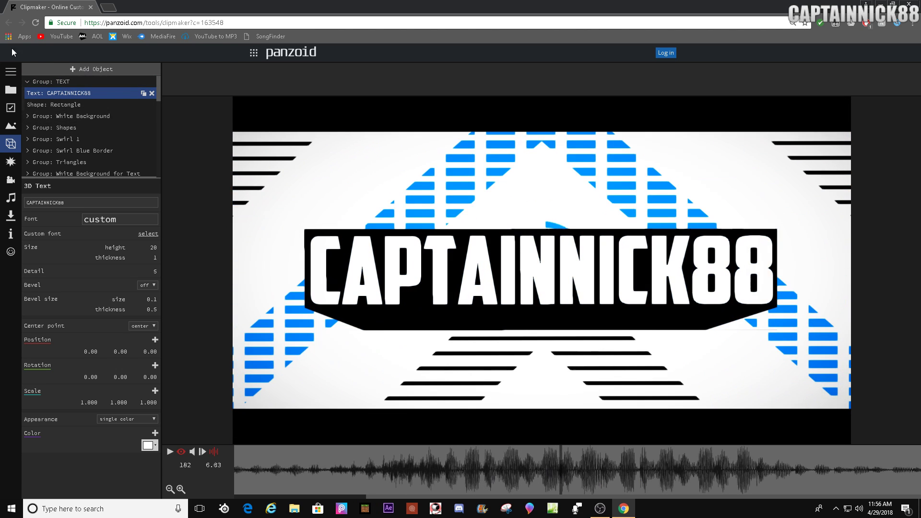
left_click(75, 70)
Add a new group named 'text resize' and move Group: TEXT inside it.
left_click(39, 220)
scroll(51, 144, "down", 3)
scroll(71, 129, "up", 4)
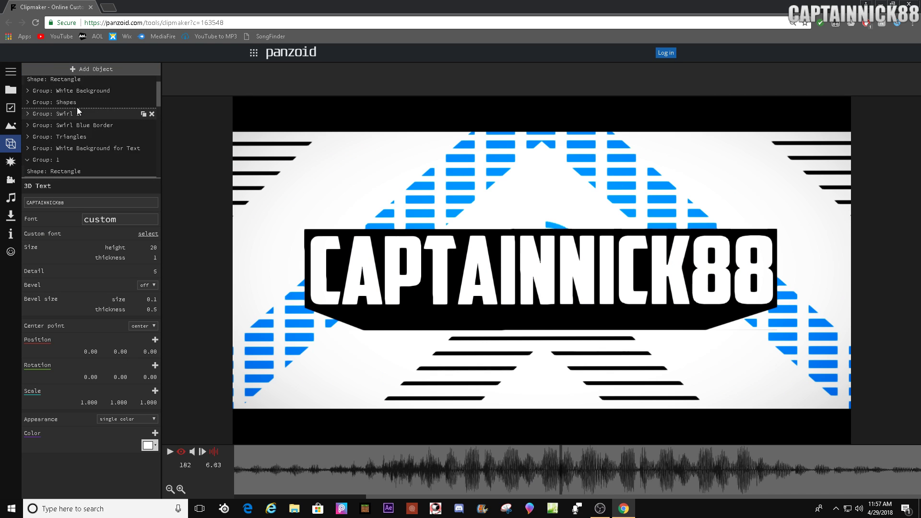
scroll(70, 76, "up", 1)
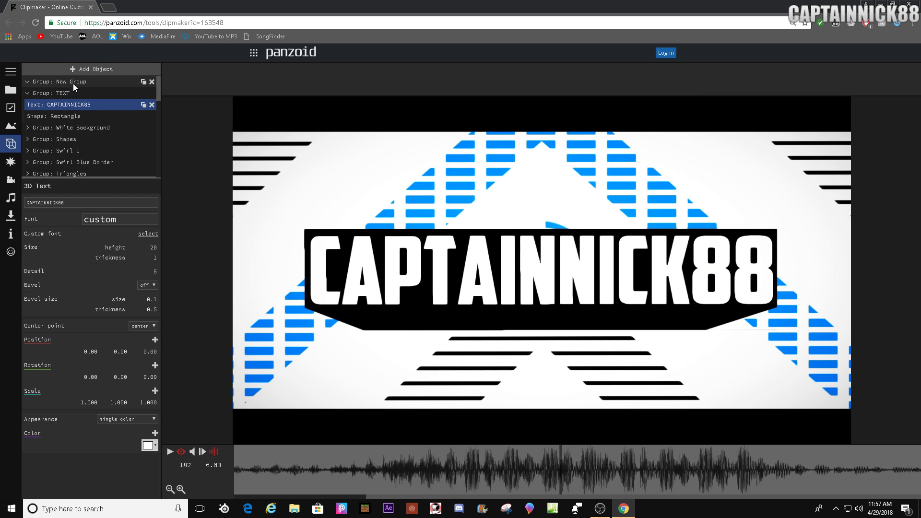
left_click(72, 82)
double_click(44, 202)
type("text r")
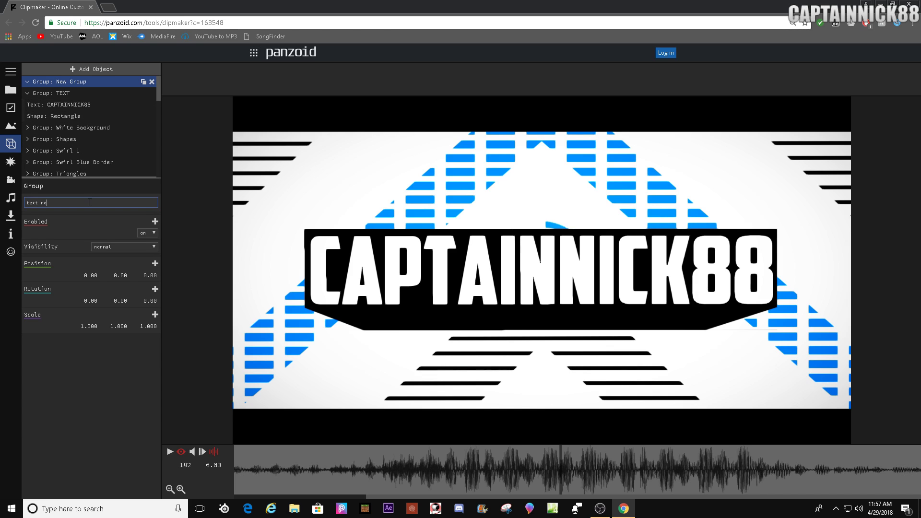
type("e")
key("Return")
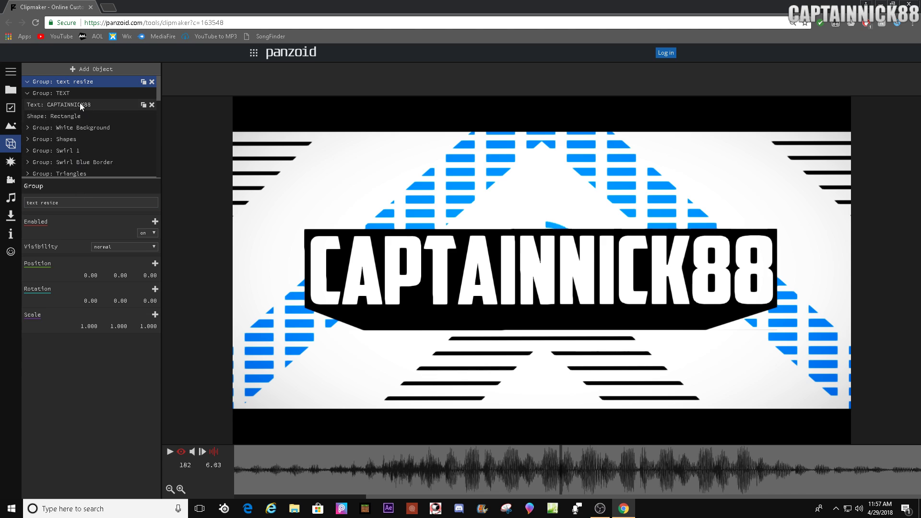
left_click_drag(83, 94, 83, 79)
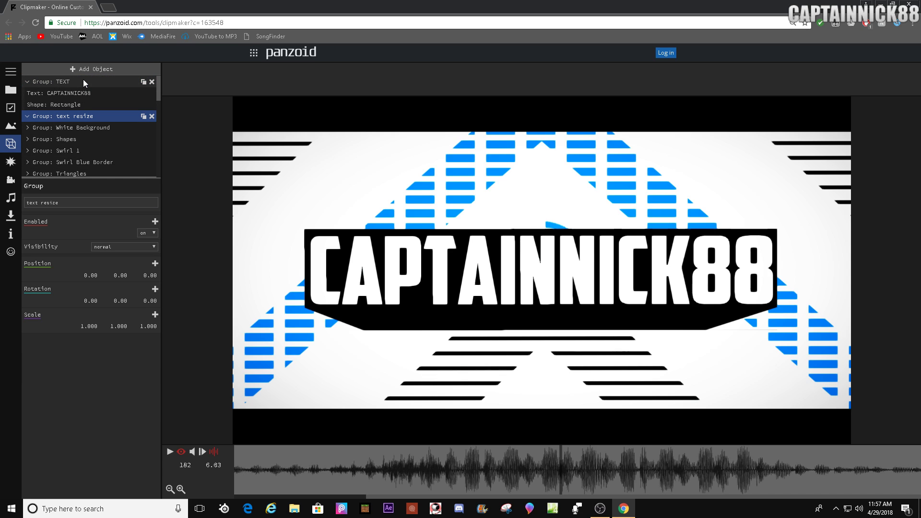
left_click_drag(83, 80, 71, 115)
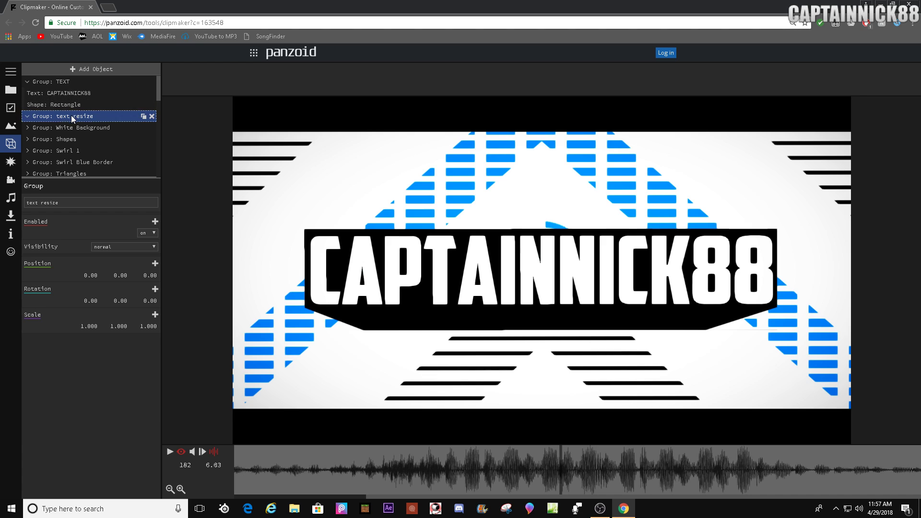
Scale the text resize group down to 0.7 and play the intro to preview it.
double_click(87, 326)
type("0.7")
key("Tab")
type("0.7")
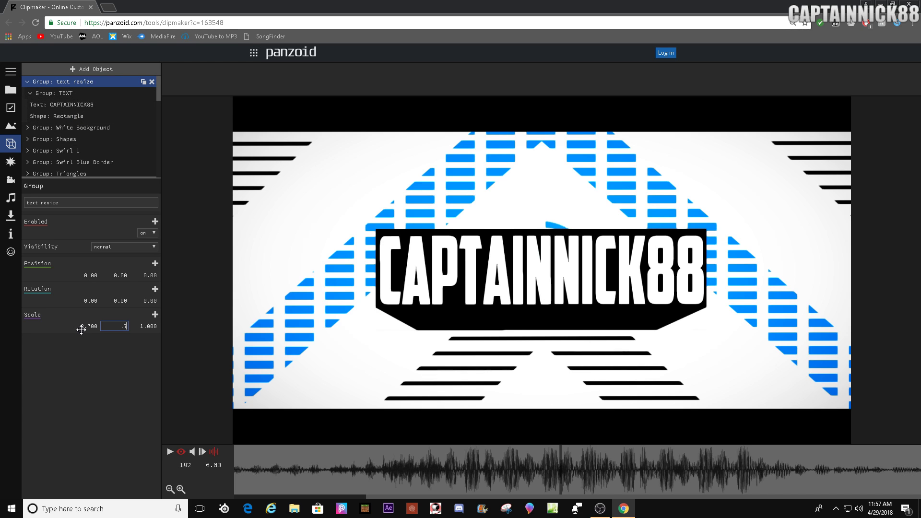
key("Return")
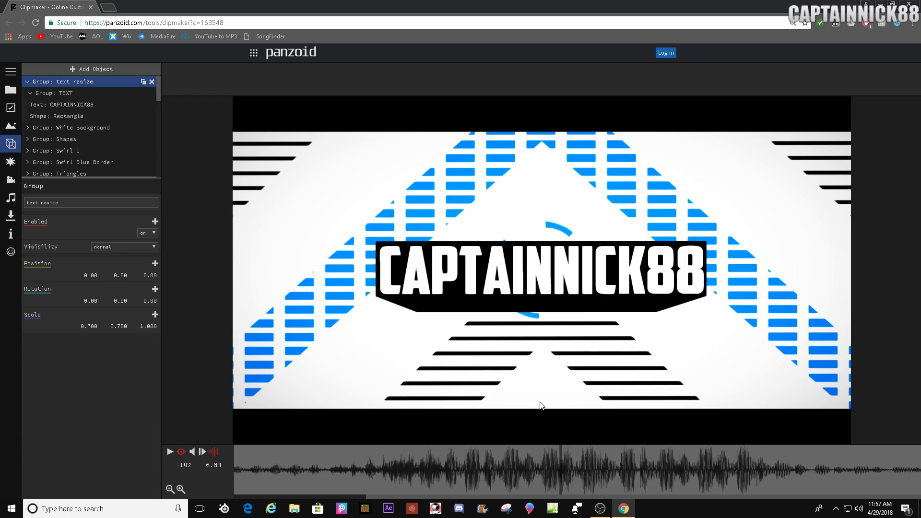
key("space")
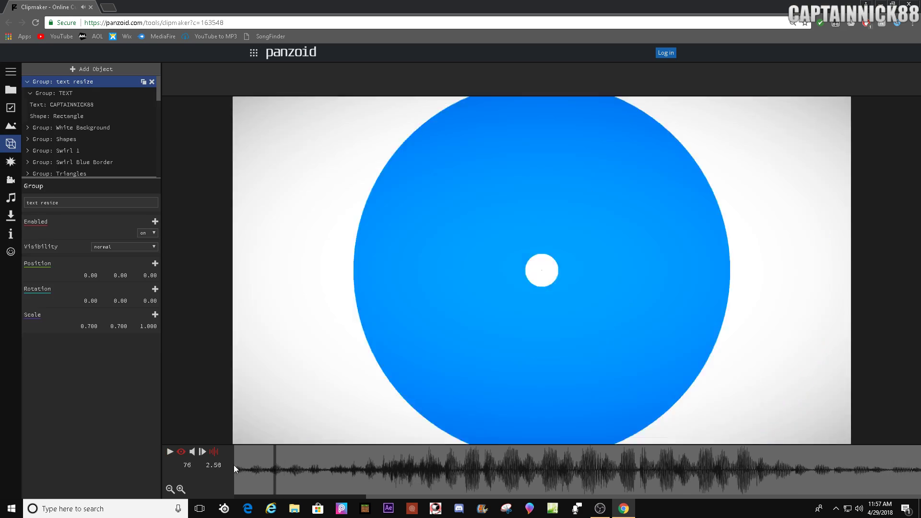
left_click(235, 468)
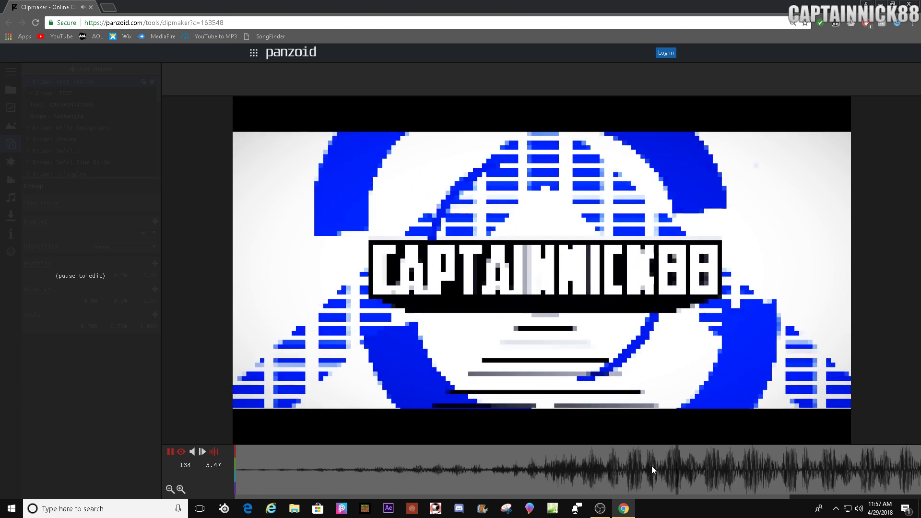
left_click(654, 467)
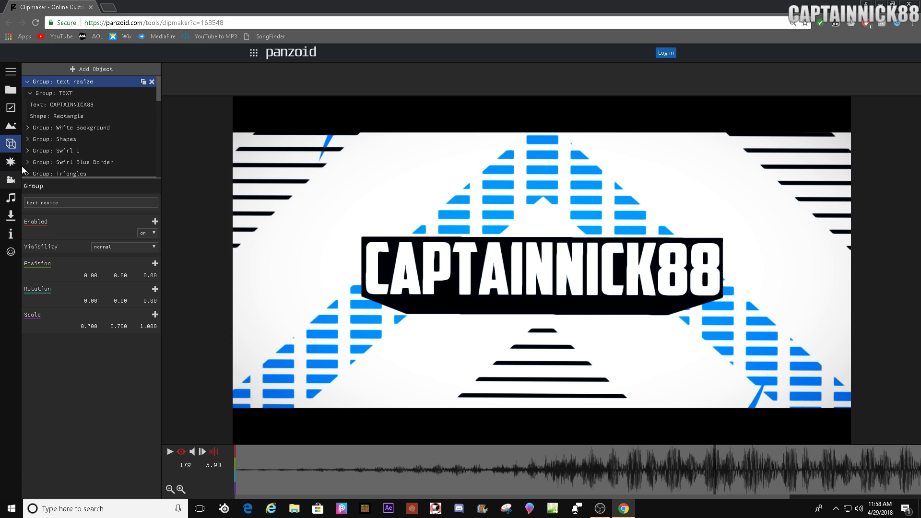
In Basic settings, set frame rate to 60 and keep 1920x1080 (1080p) resolution.
left_click(11, 107)
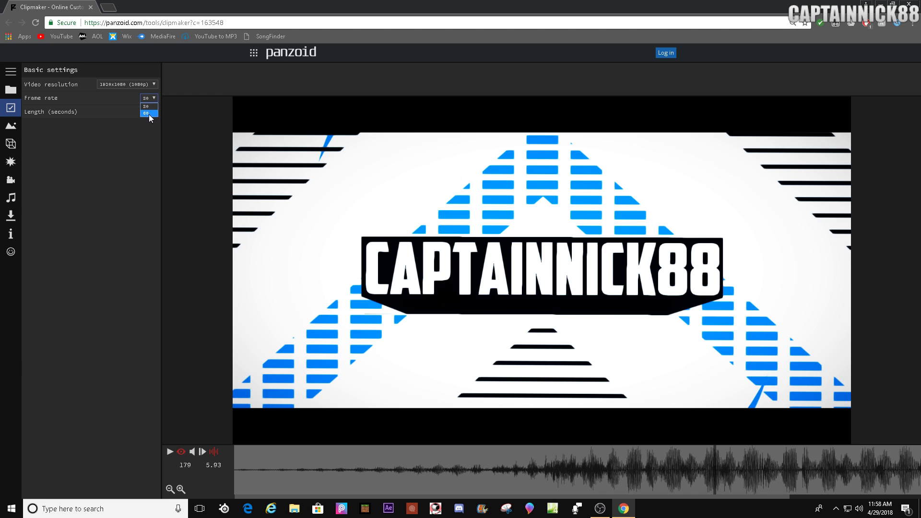
left_click(146, 113)
left_click(143, 87)
left_click(177, 110)
left_click(153, 84)
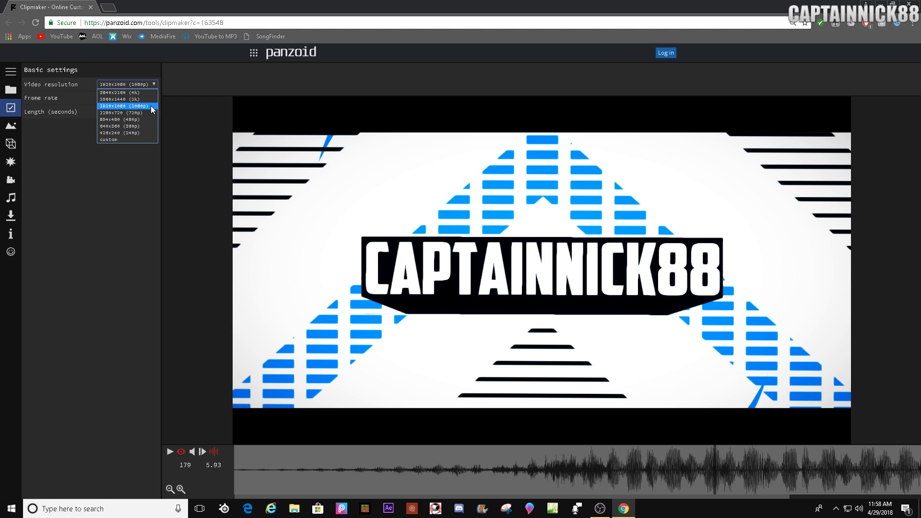
left_click(153, 107)
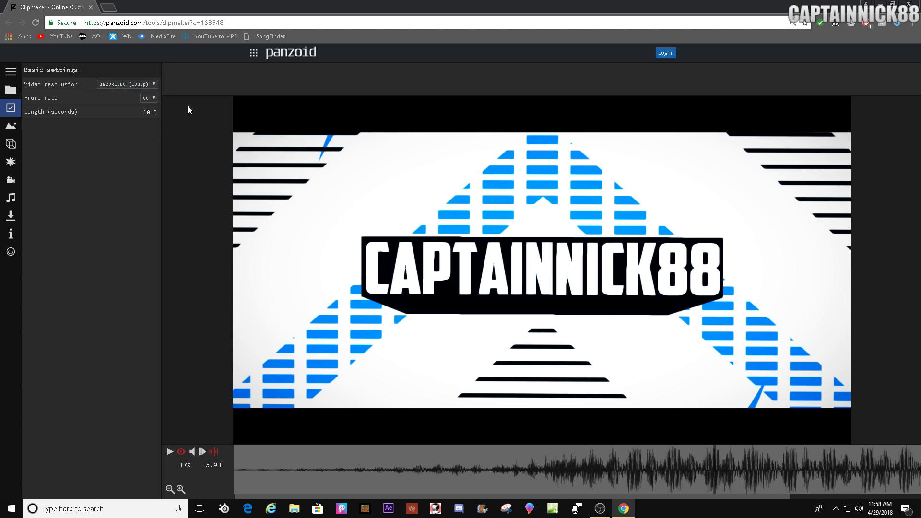
In Download settings, choose good quality mode and keep the .mkv (vp8/opus) format.
left_click(8, 217)
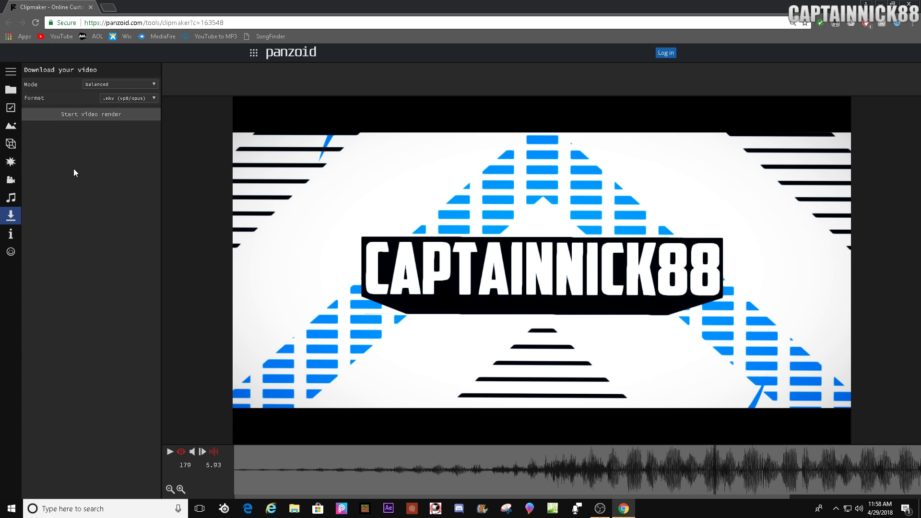
left_click(92, 84)
left_click(93, 103)
left_click(95, 83)
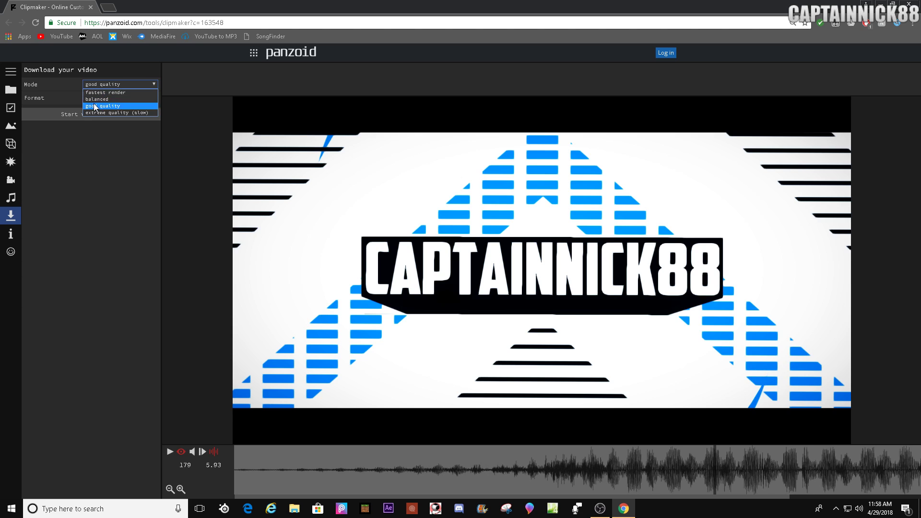
left_click(75, 100)
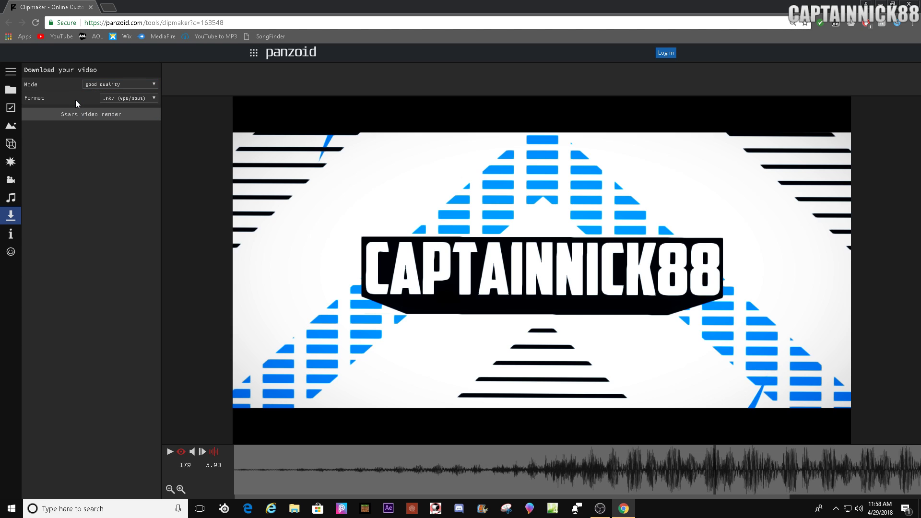
left_click(120, 98)
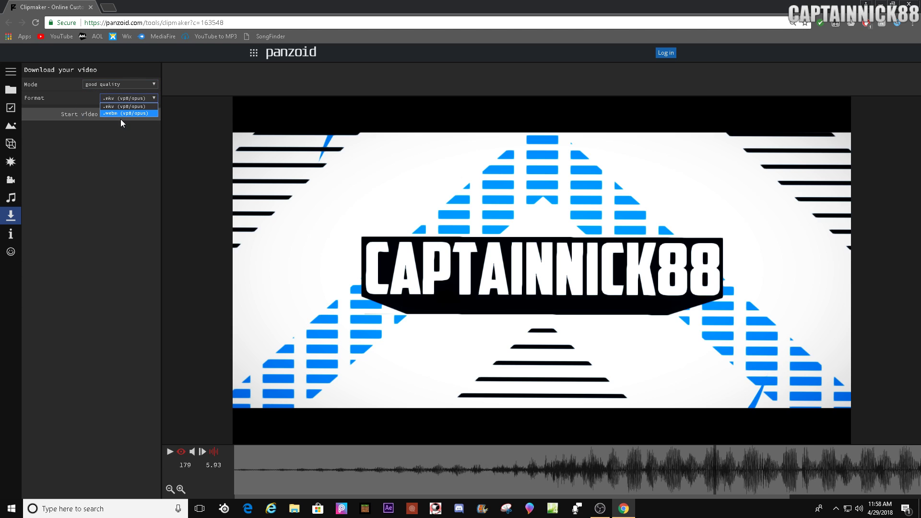
left_click(215, 125)
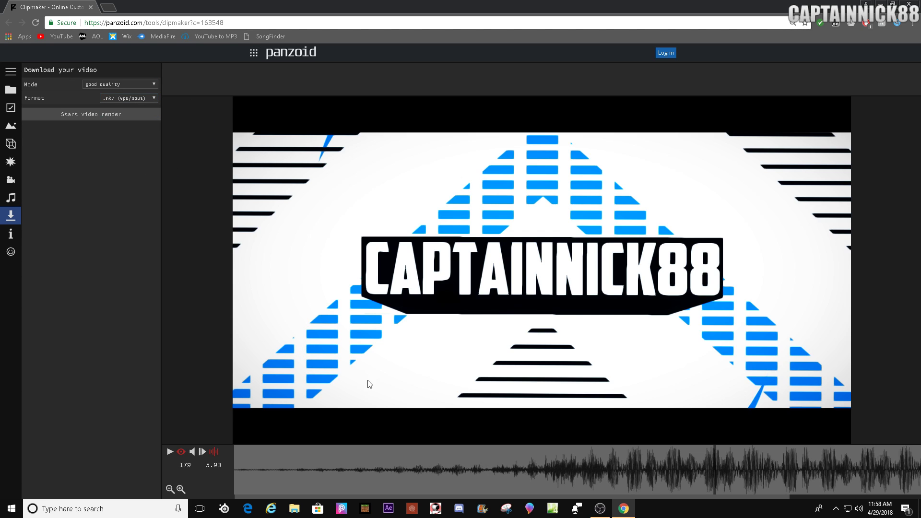